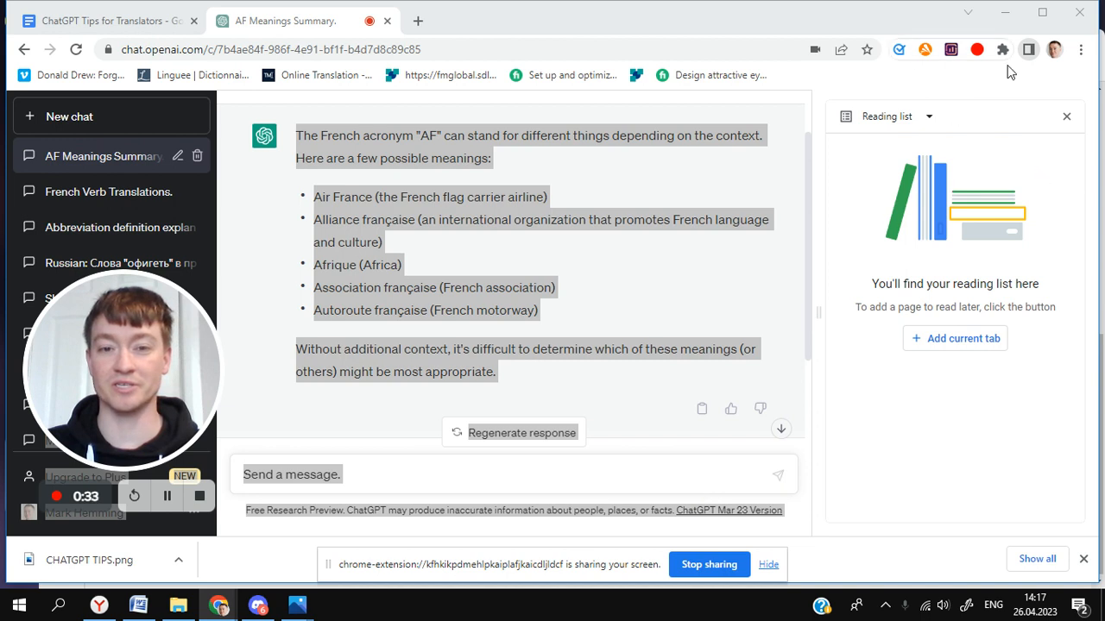
Review the AF Meanings Summary chat, from the French acronym question to the follow-up answer about benefit payments
scroll(564, 311, up, 1)
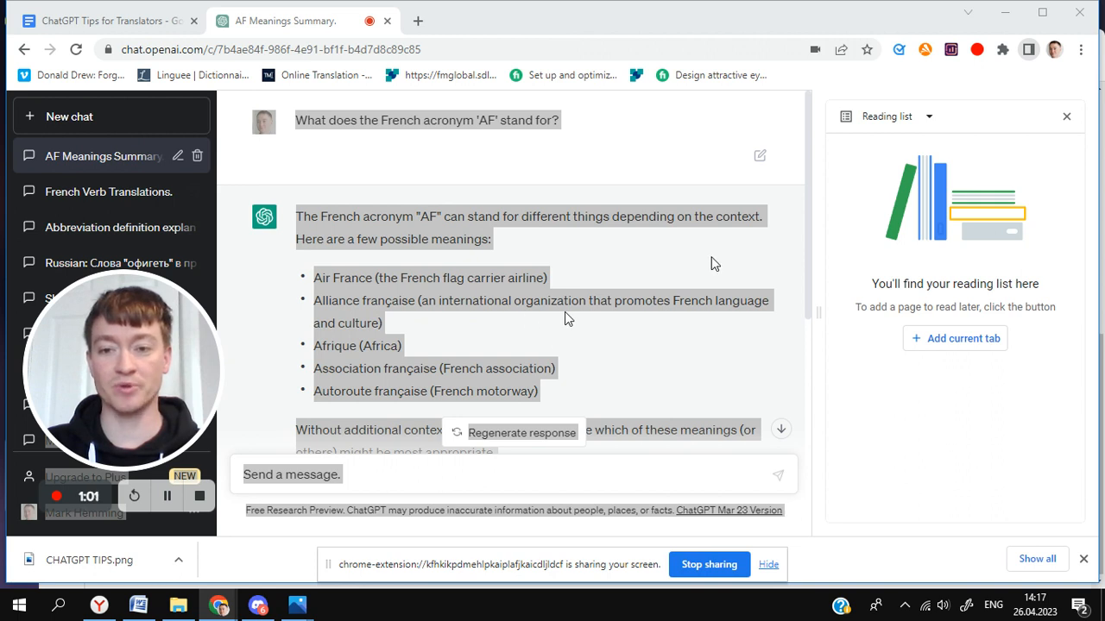
scroll(715, 264, down, 1)
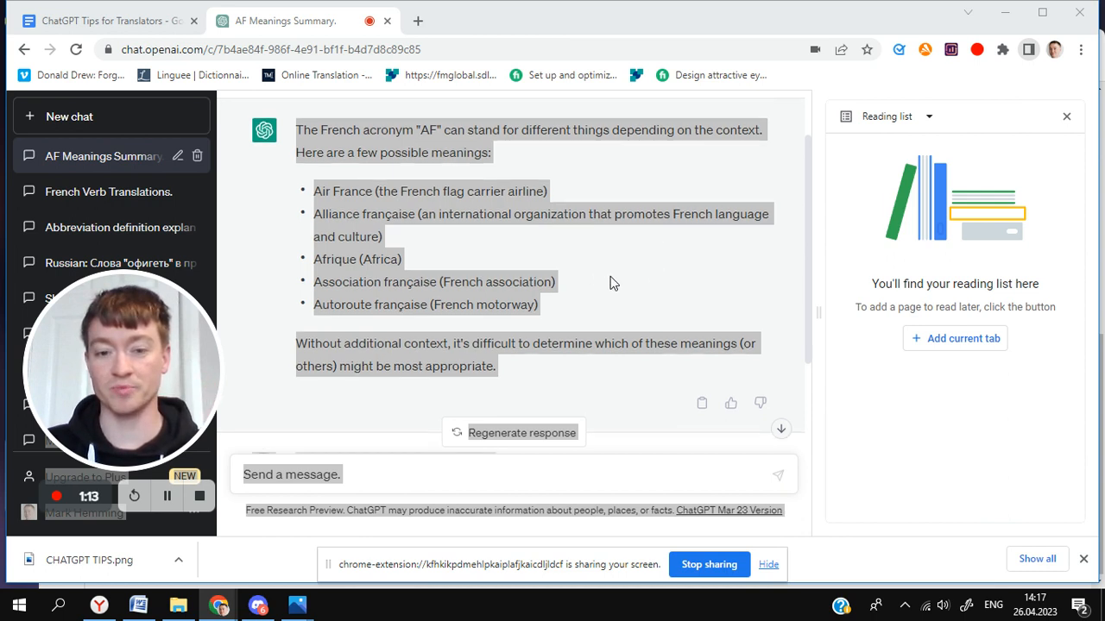
scroll(614, 283, down, 2)
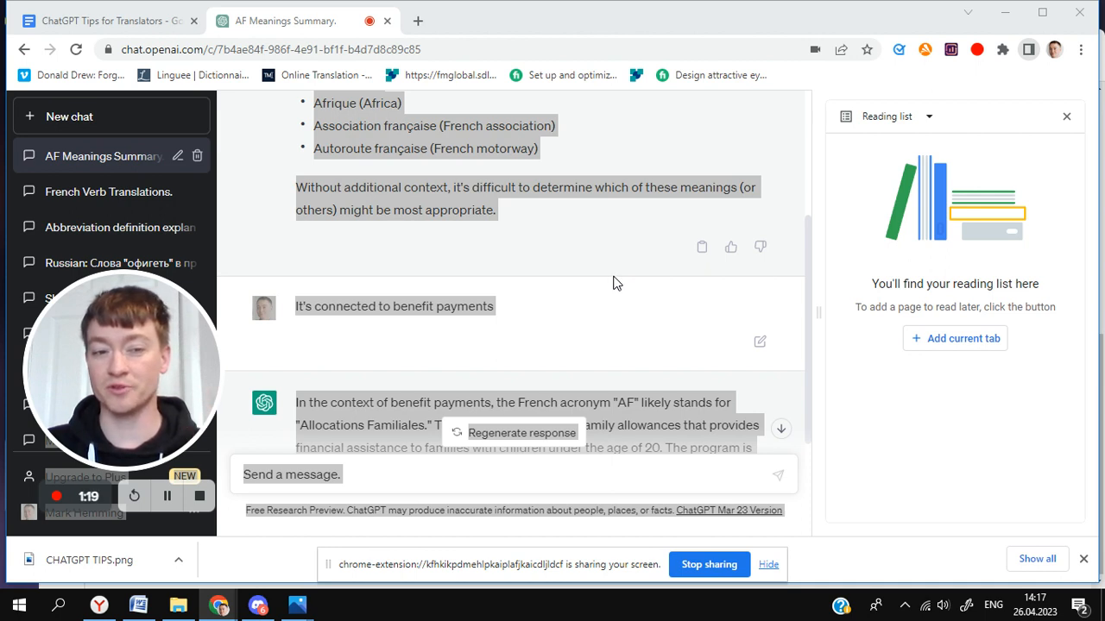
scroll(620, 285, down, 2)
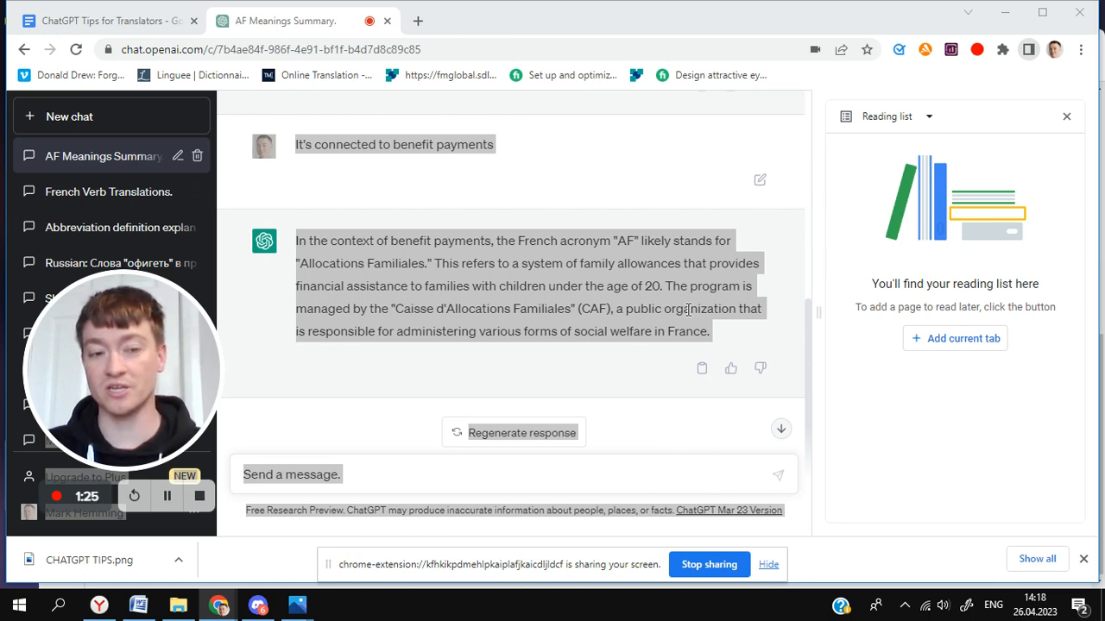
scroll(604, 349, up, 5)
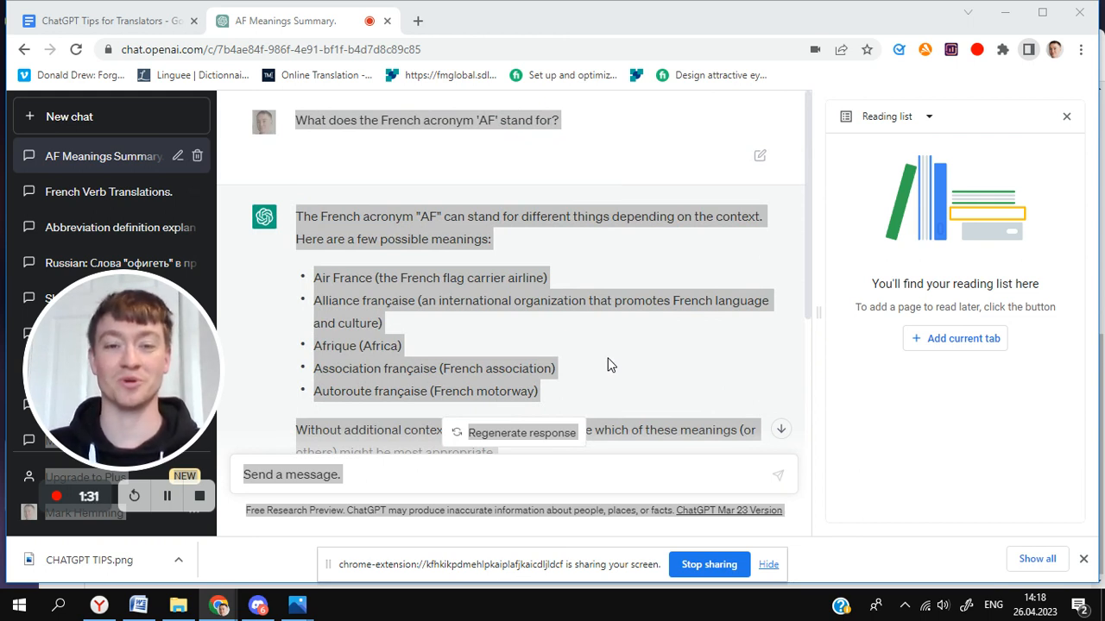
scroll(149, 201, down, 2)
scroll(148, 201, up, 2)
Open the French Verb Translations chat and go back to its opening prompt about the verb 'retirer'
click(150, 201)
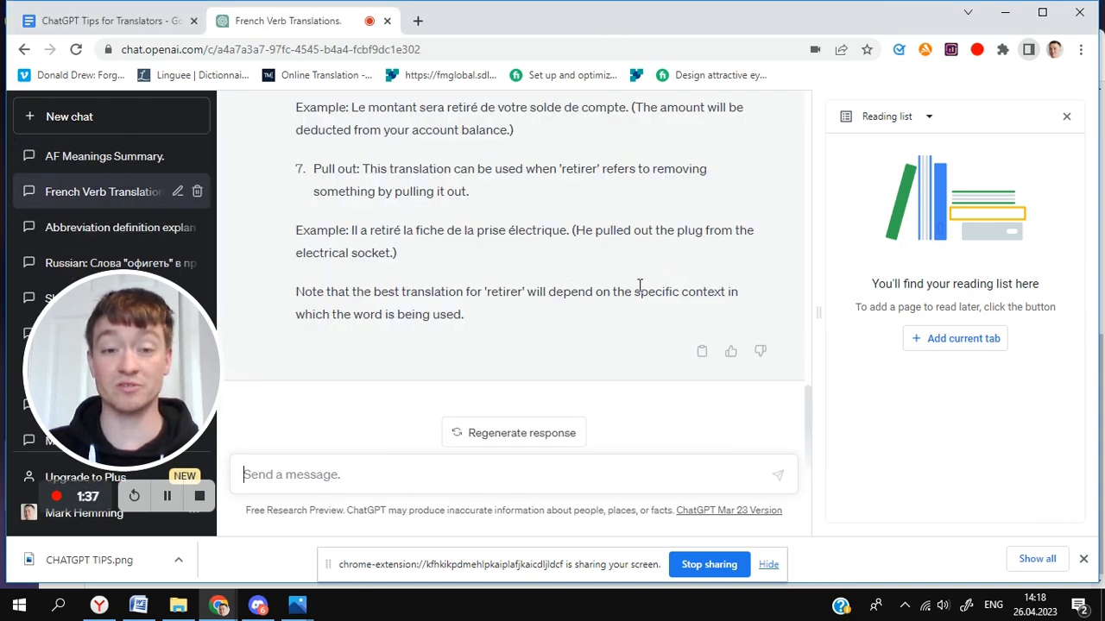
scroll(639, 290, up, 2)
scroll(639, 292, up, 2)
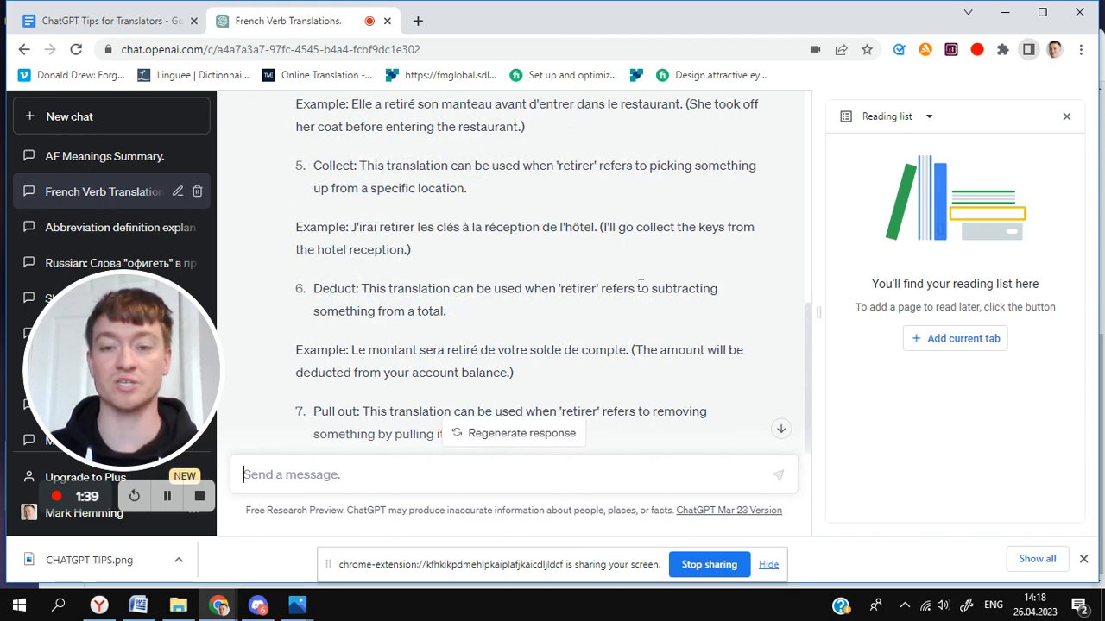
scroll(641, 288, up, 5)
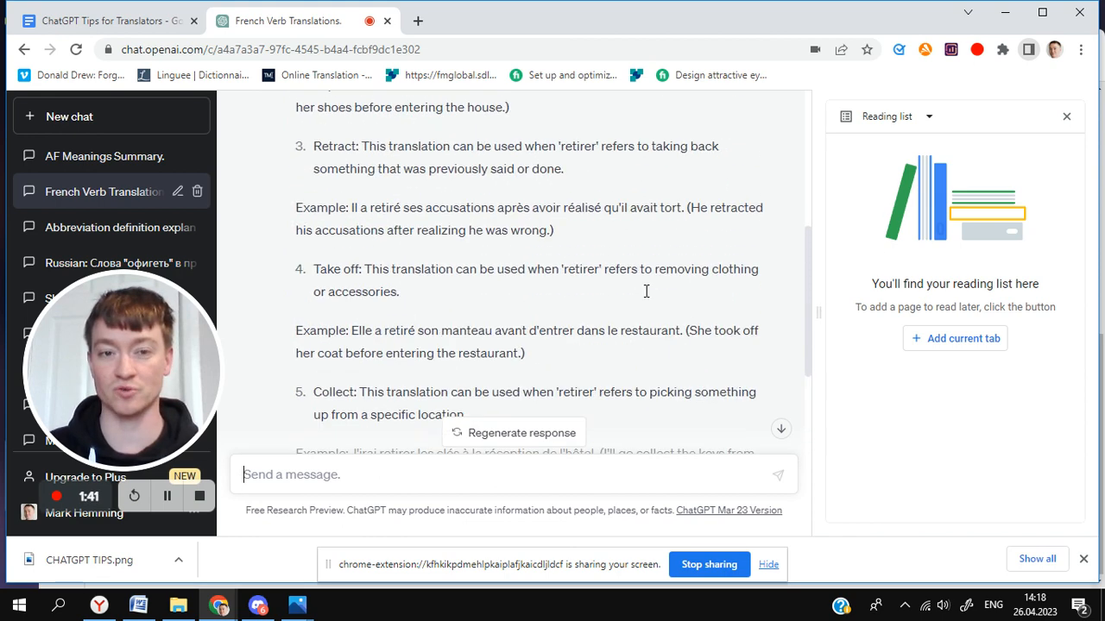
scroll(699, 281, up, 2)
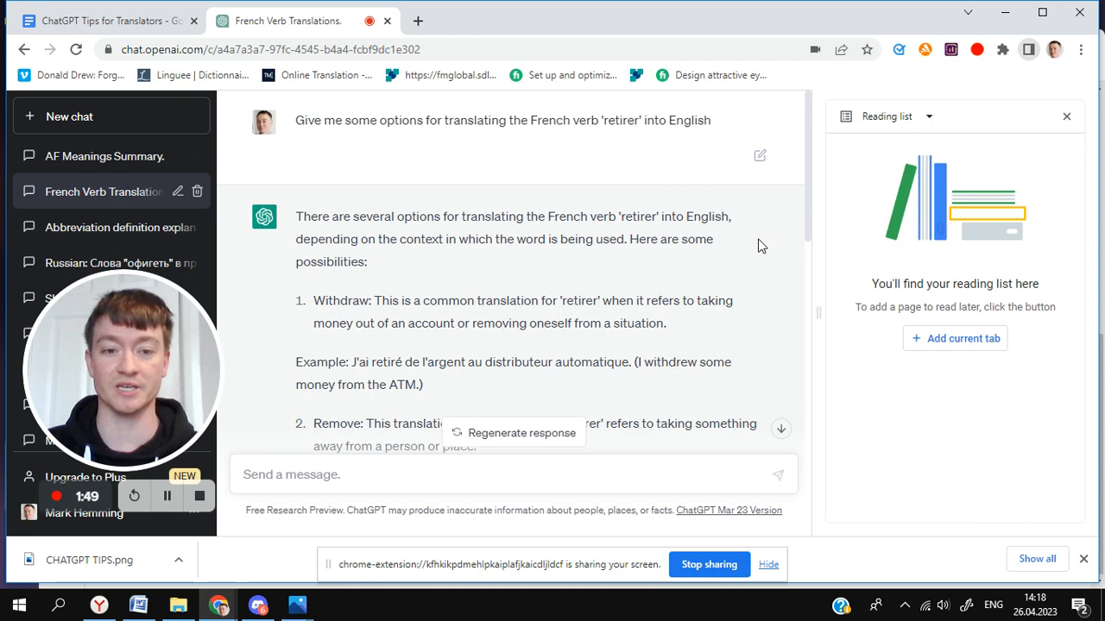
Read through the suggested English translations of 'retirer' and their example sentences, returning to the original prompt
scroll(757, 245, down, 1)
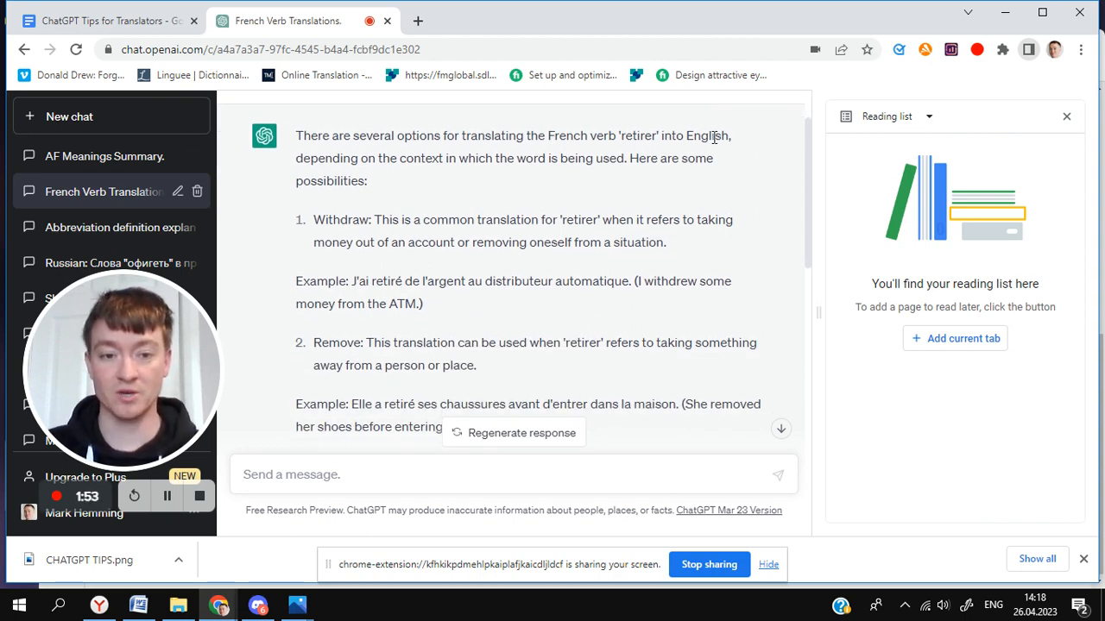
scroll(731, 164, down, 4)
scroll(731, 163, down, 3)
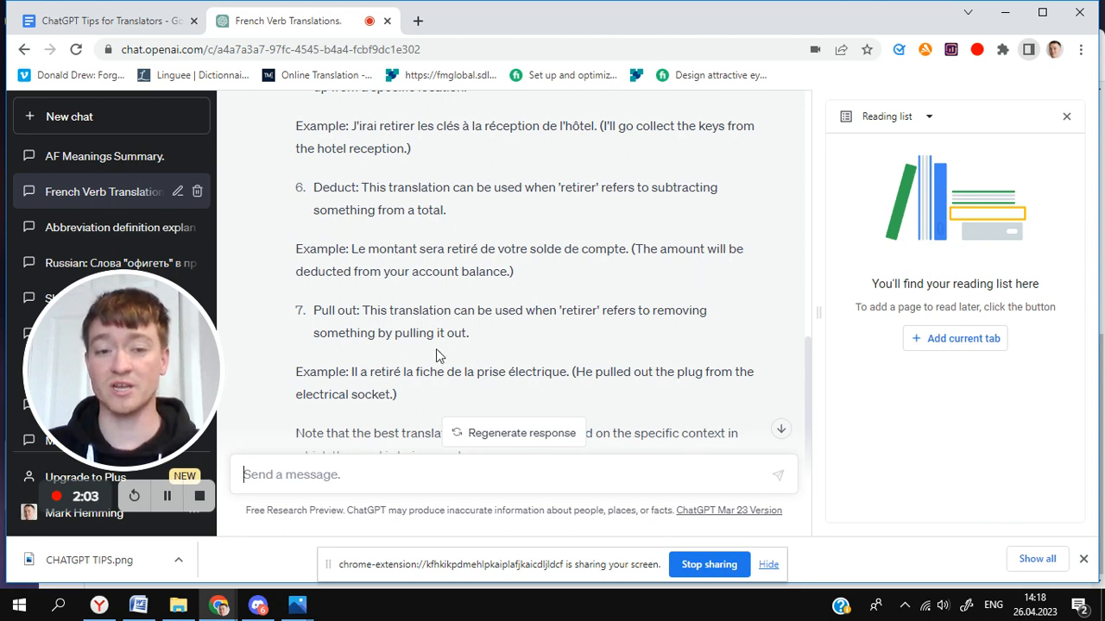
scroll(466, 323, up, 6)
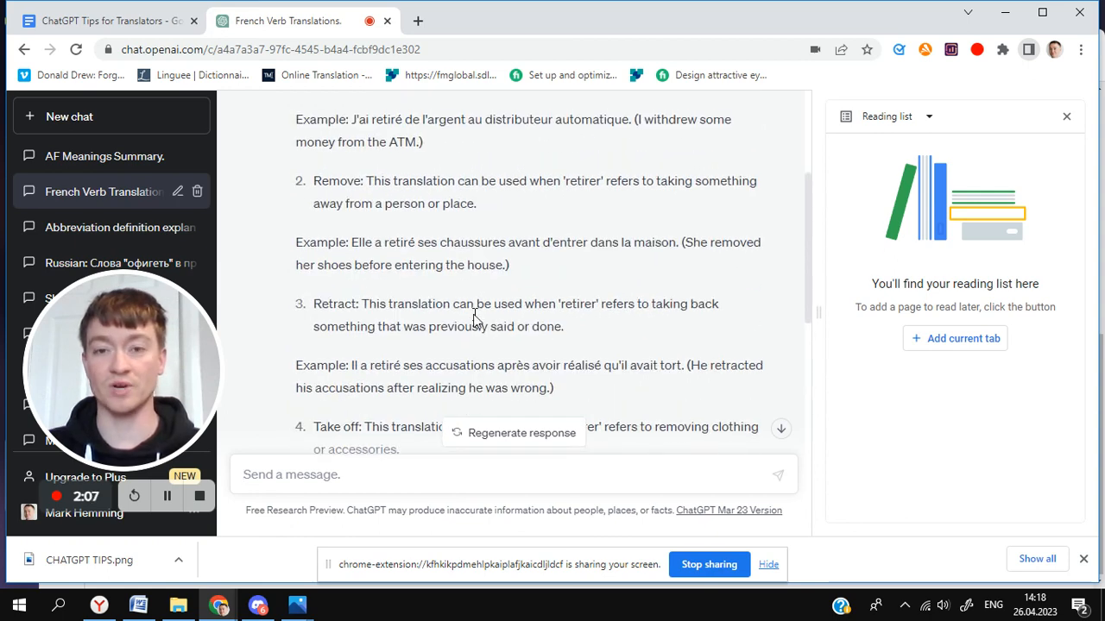
scroll(473, 318, up, 3)
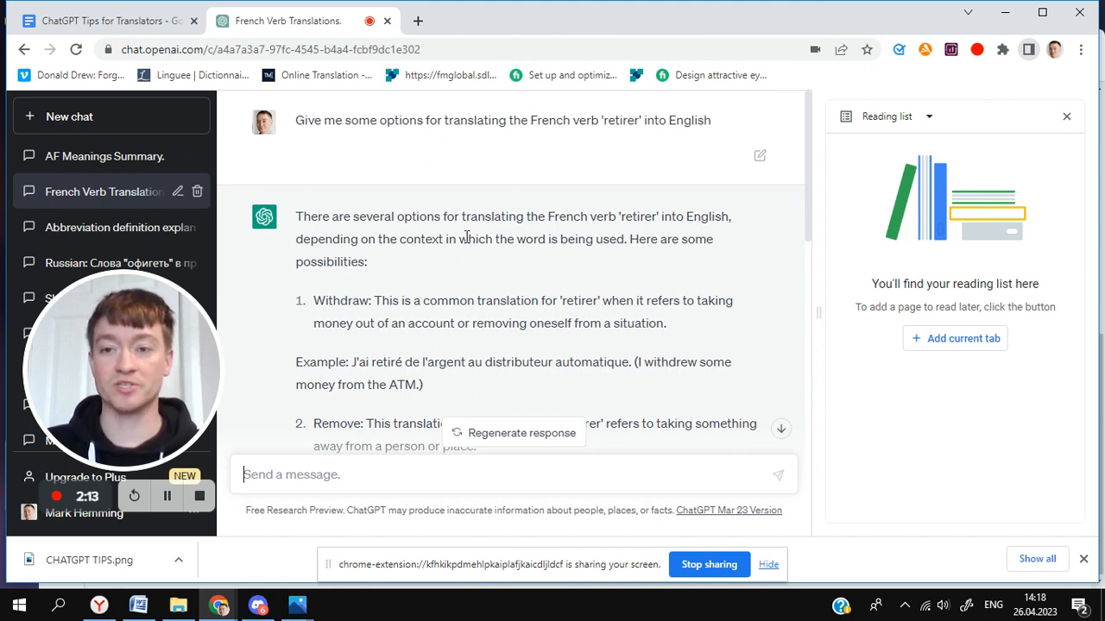
scroll(547, 222, down, 1)
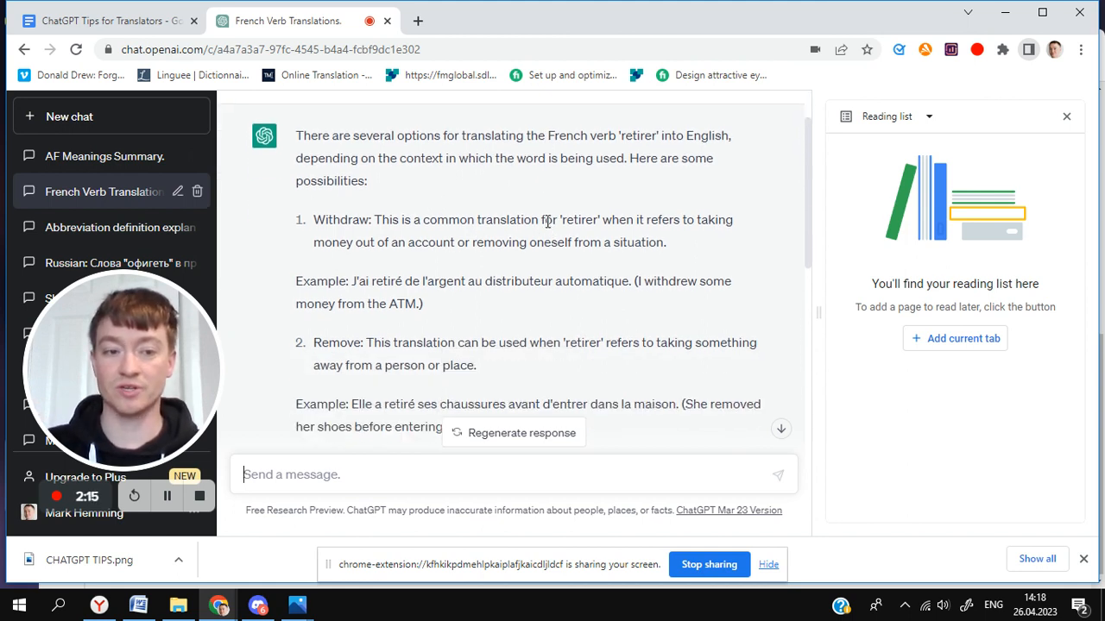
scroll(656, 302, down, 1)
scroll(656, 302, down, 10)
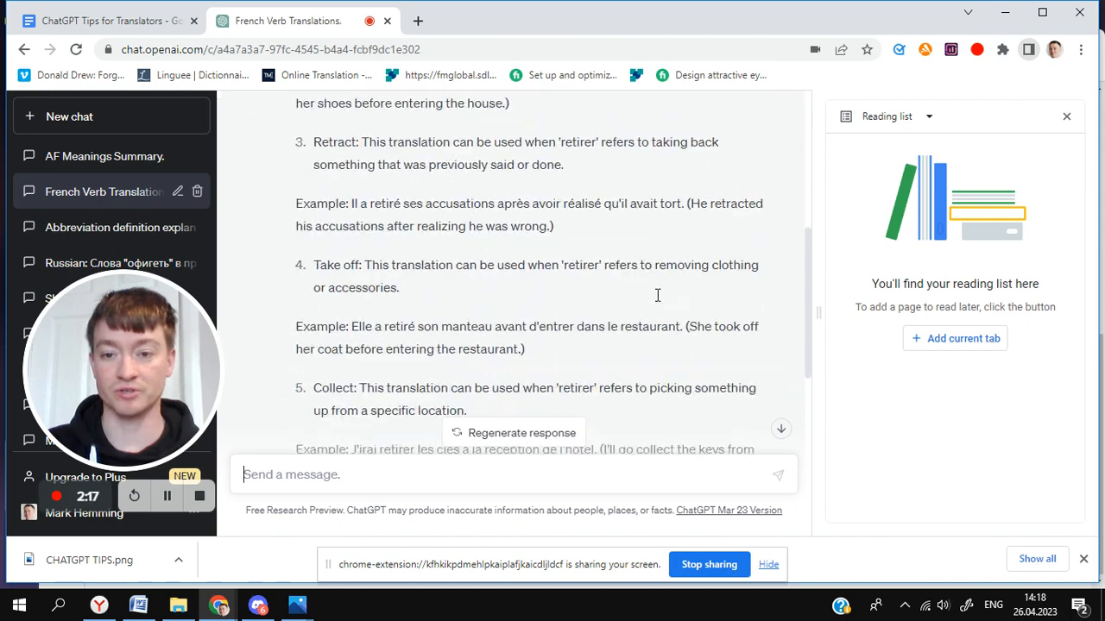
scroll(657, 298, up, 9)
scroll(658, 295, up, 2)
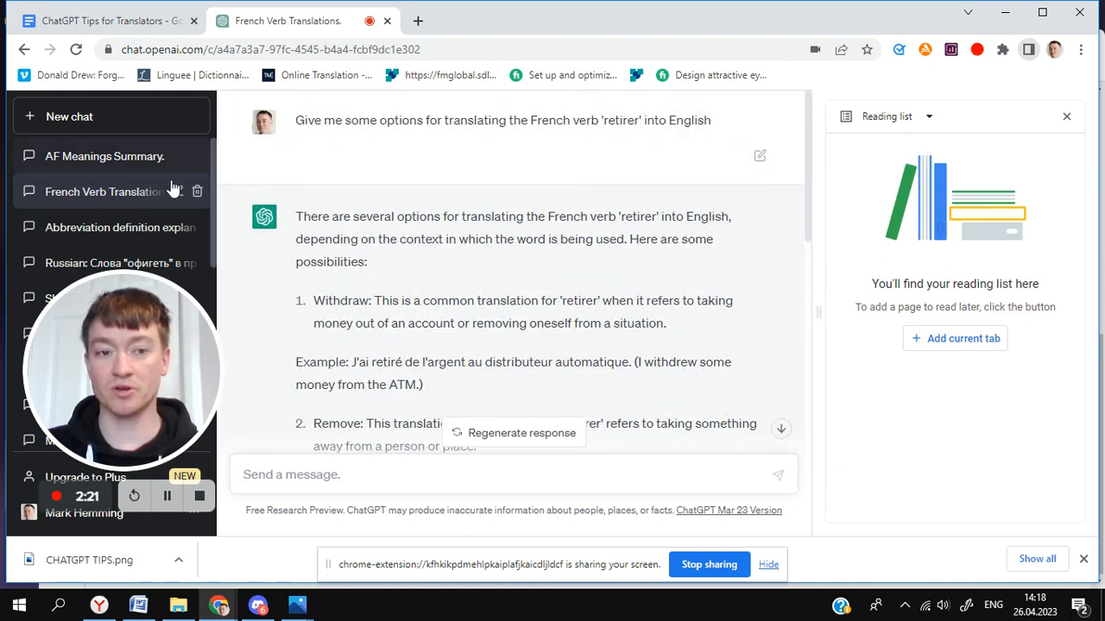
Open the earlier abbreviation definition chat that asks what the typo 'avvrtviation' could mean in English
scroll(99, 186, down, 1)
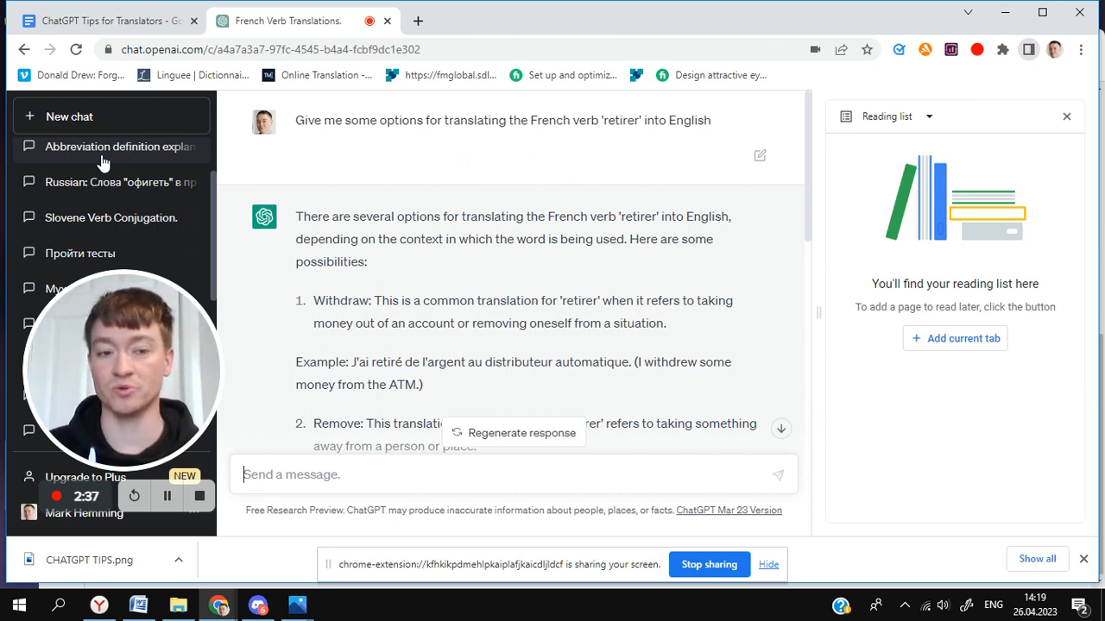
click(102, 157)
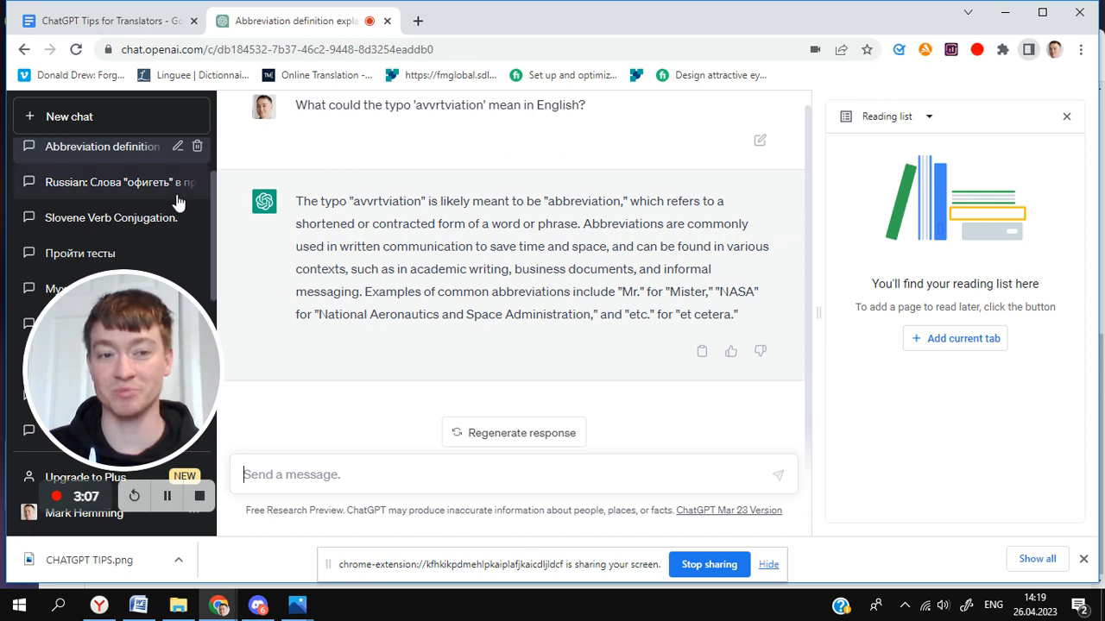
Open the Russian chat about the word 'офигеть' and review its prompt, usage note and example sentences
click(95, 191)
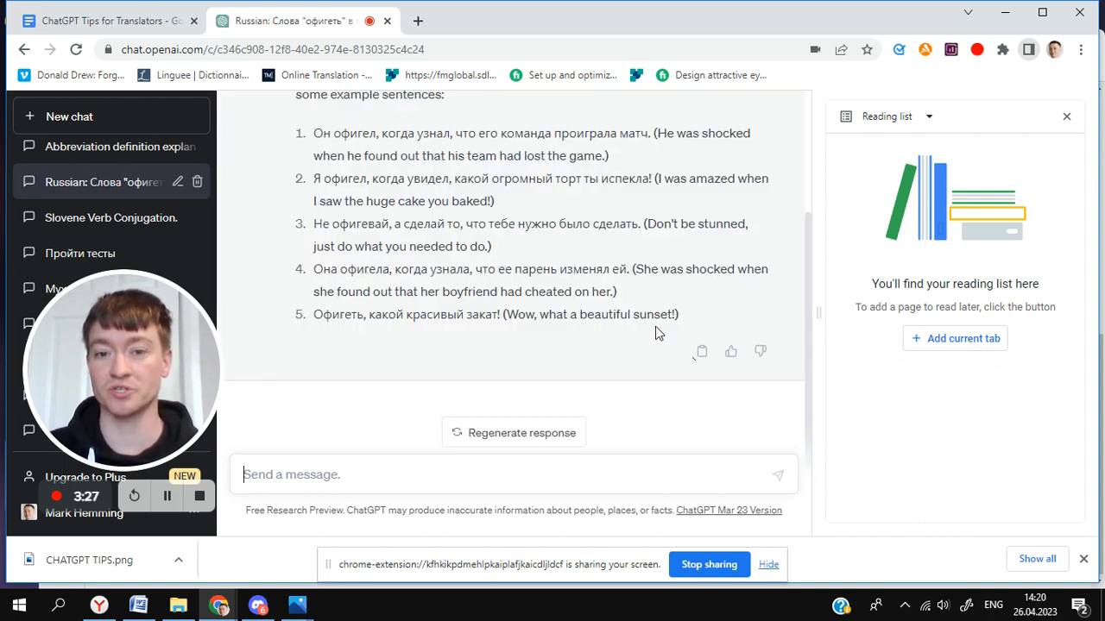
scroll(604, 267, up, 1)
scroll(604, 268, up, 2)
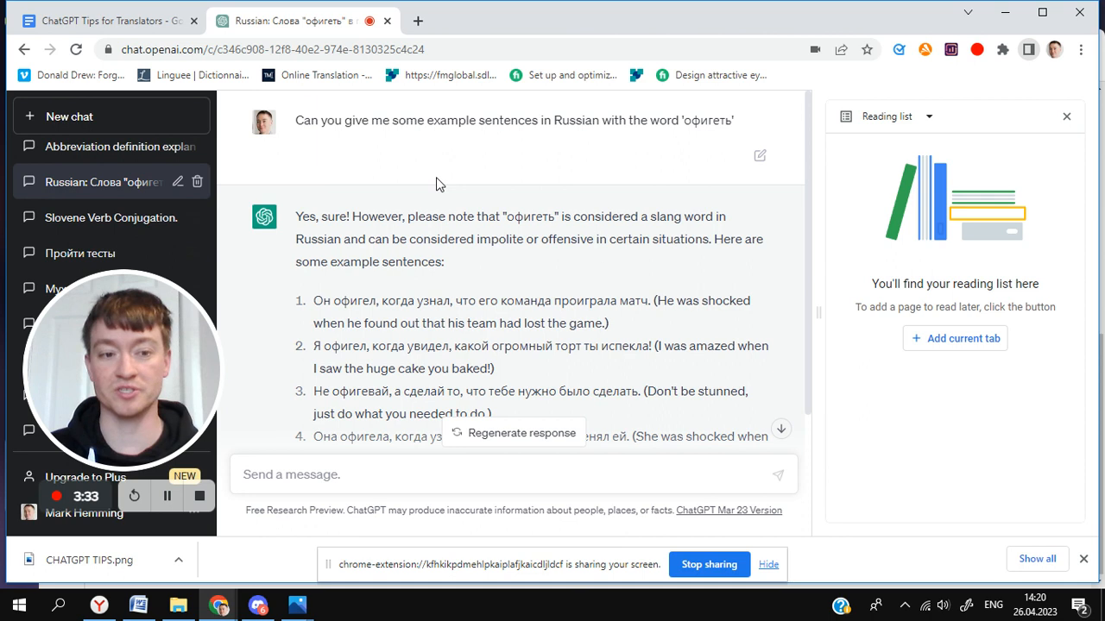
scroll(617, 143, down, 1)
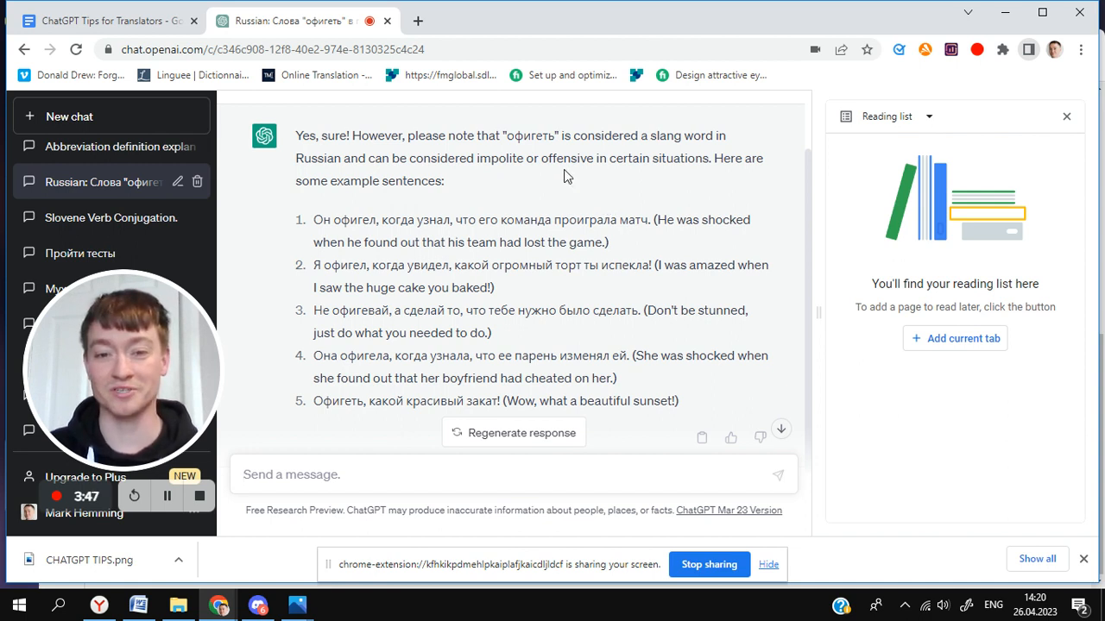
scroll(586, 207, down, 1)
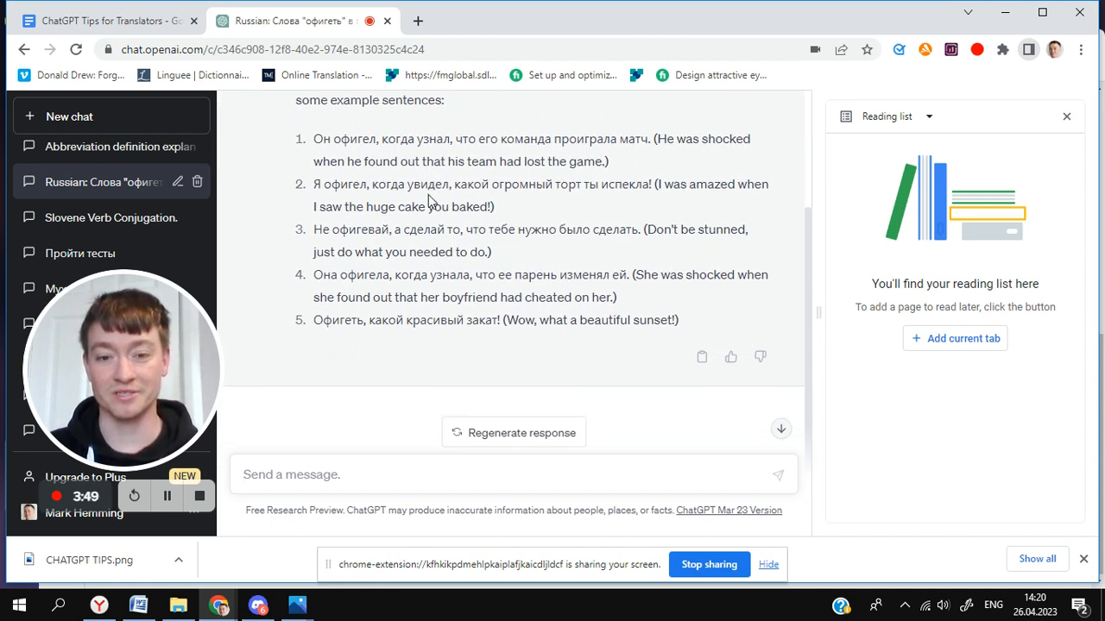
scroll(434, 201, down, 1)
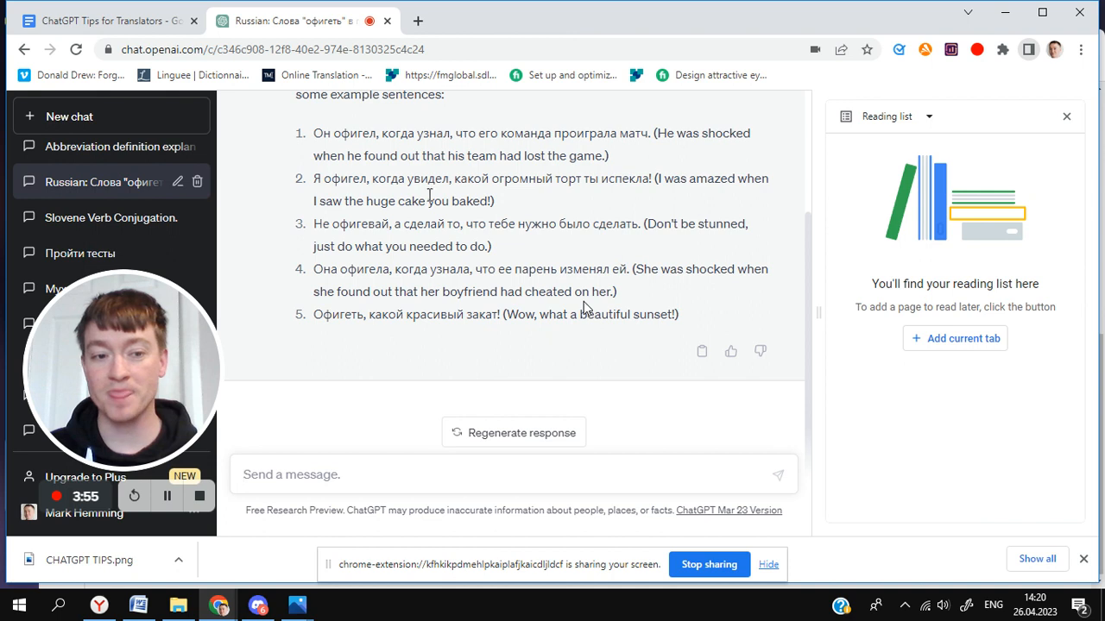
Open the Slovene Verb Conjugation chat and examine the present-tense conjugation of 'pisati' at its start
click(51, 211)
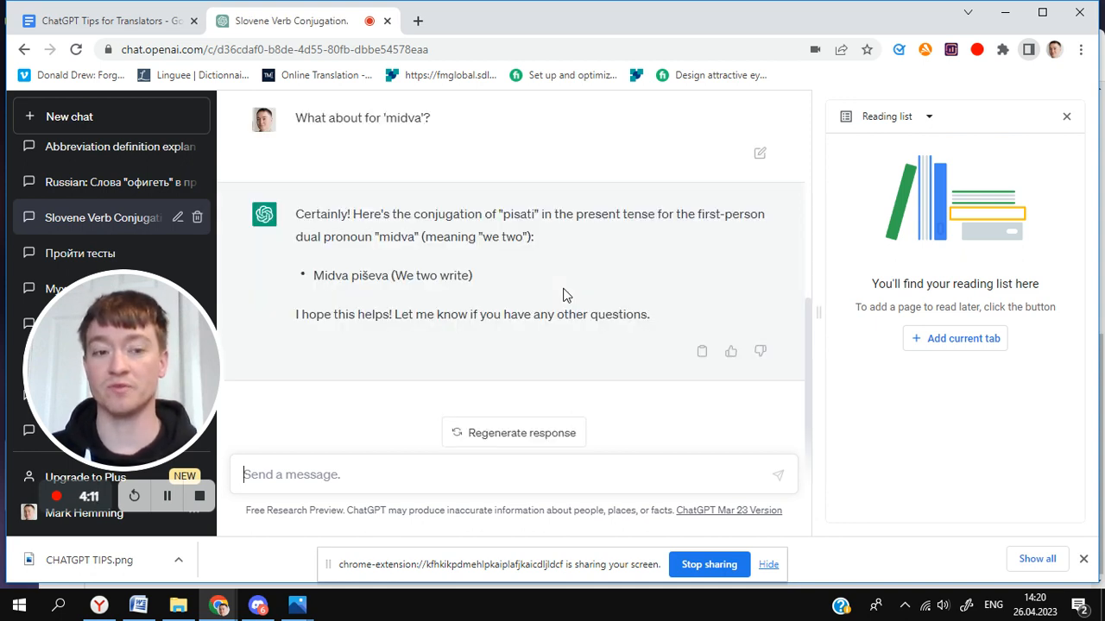
scroll(564, 258, up, 4)
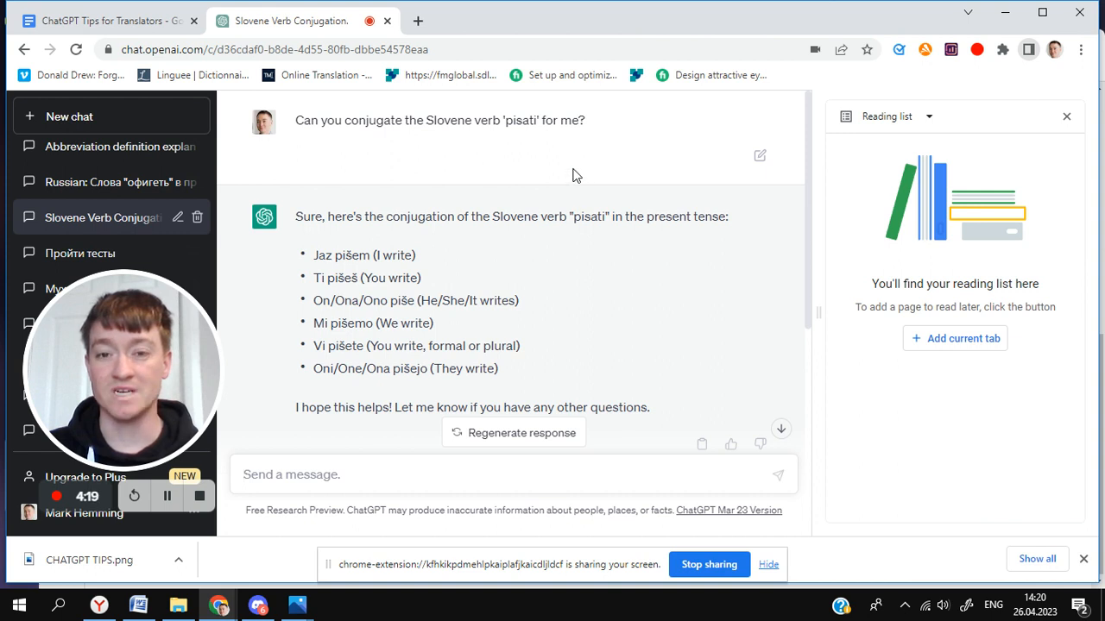
scroll(572, 181, down, 1)
scroll(575, 188, up, 1)
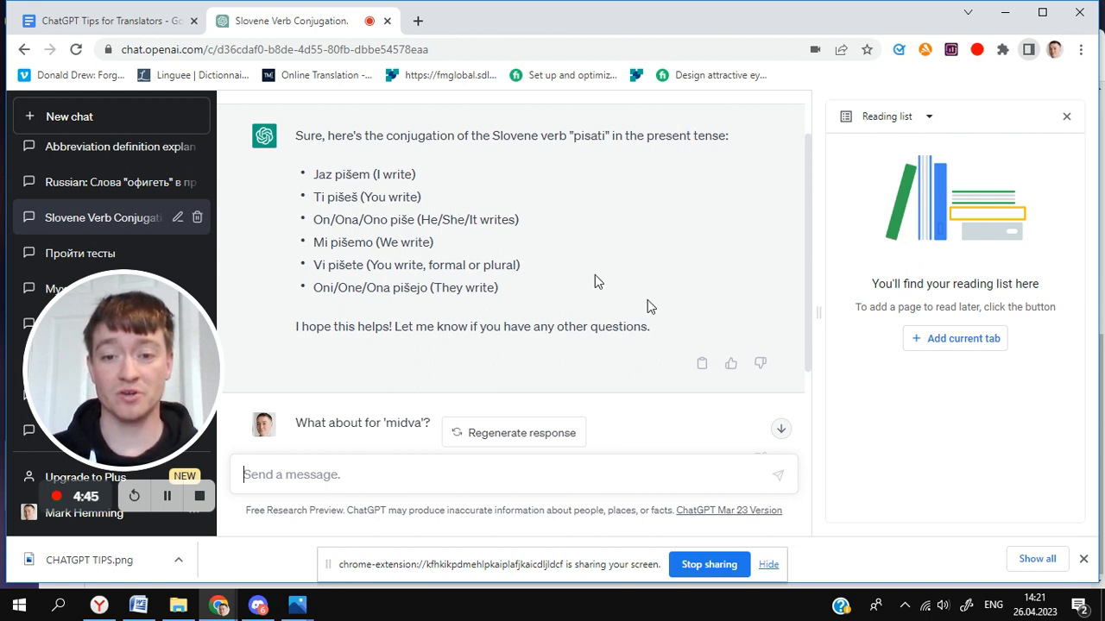
Compare the initial 'pisati' conjugation list with the follow-up answer for the dual pronoun 'midva'
scroll(598, 278, down, 1)
scroll(602, 276, down, 1)
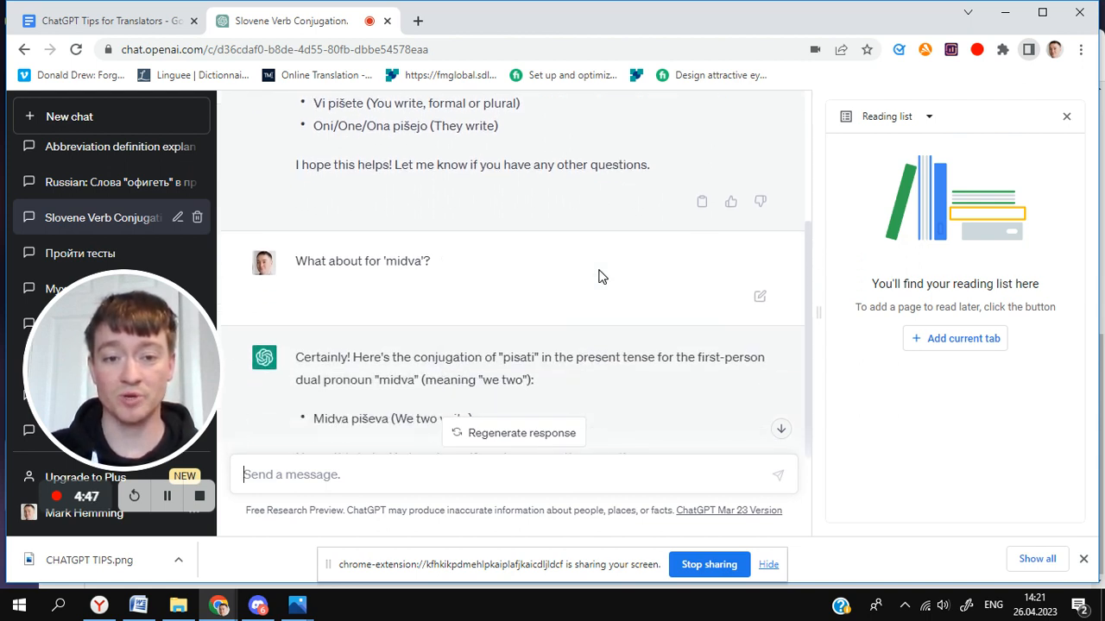
scroll(528, 294, up, 1)
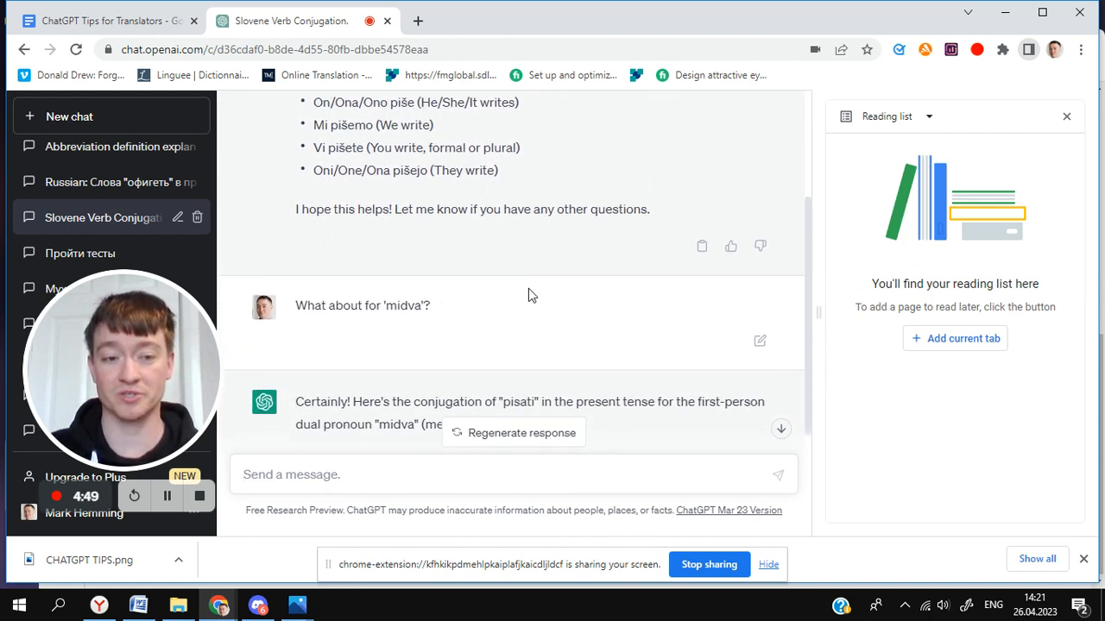
scroll(530, 295, up, 1)
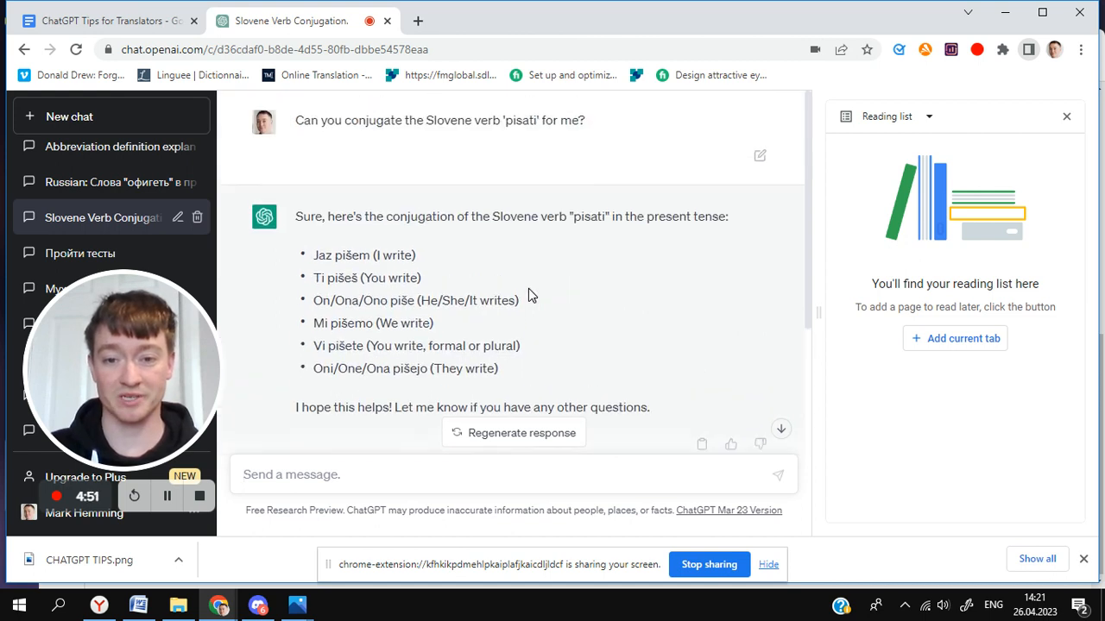
scroll(529, 288, down, 5)
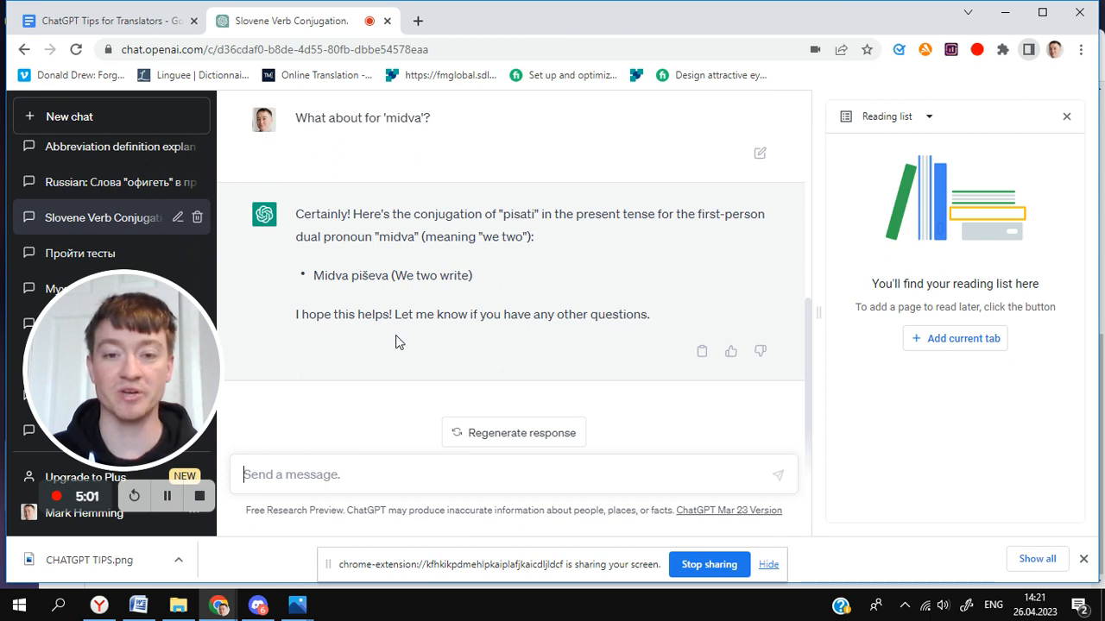
scroll(397, 328, up, 5)
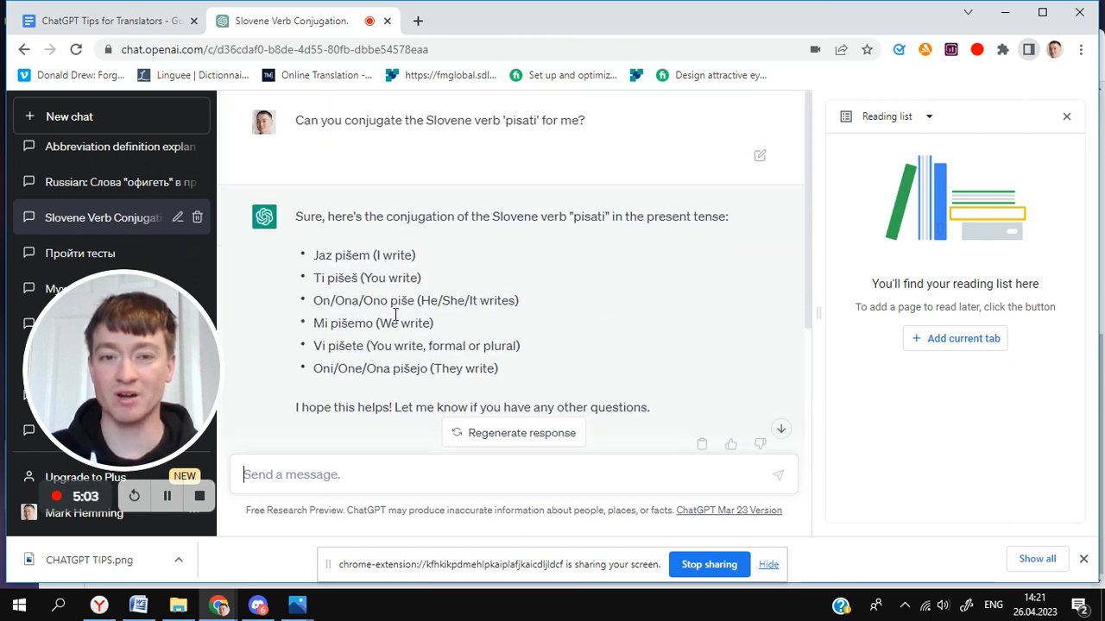
scroll(395, 315, down, 2)
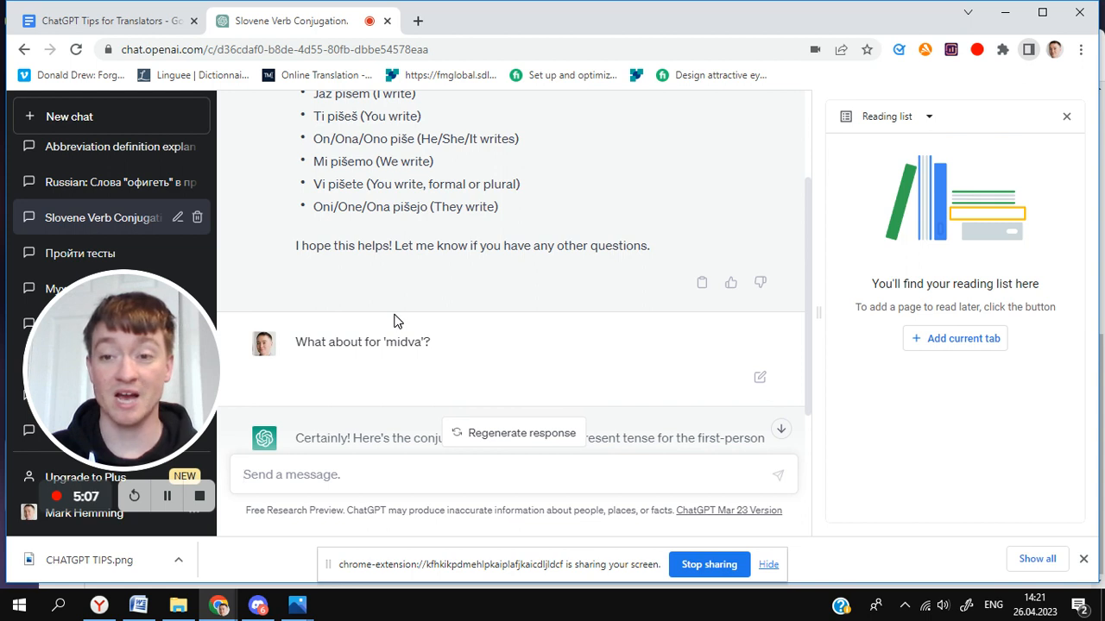
scroll(395, 319, up, 2)
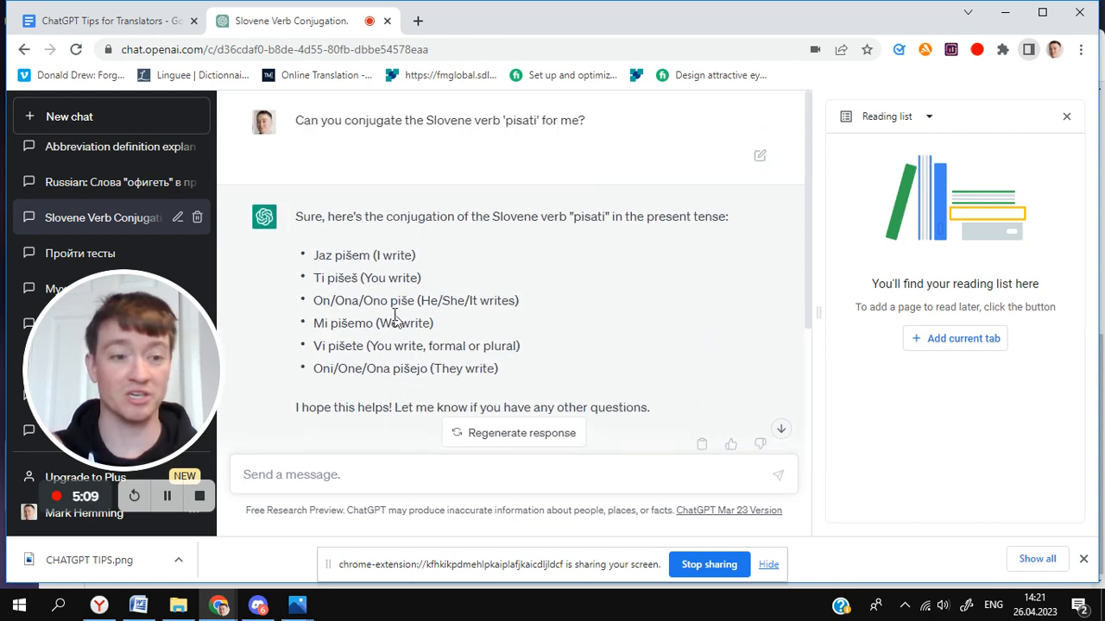